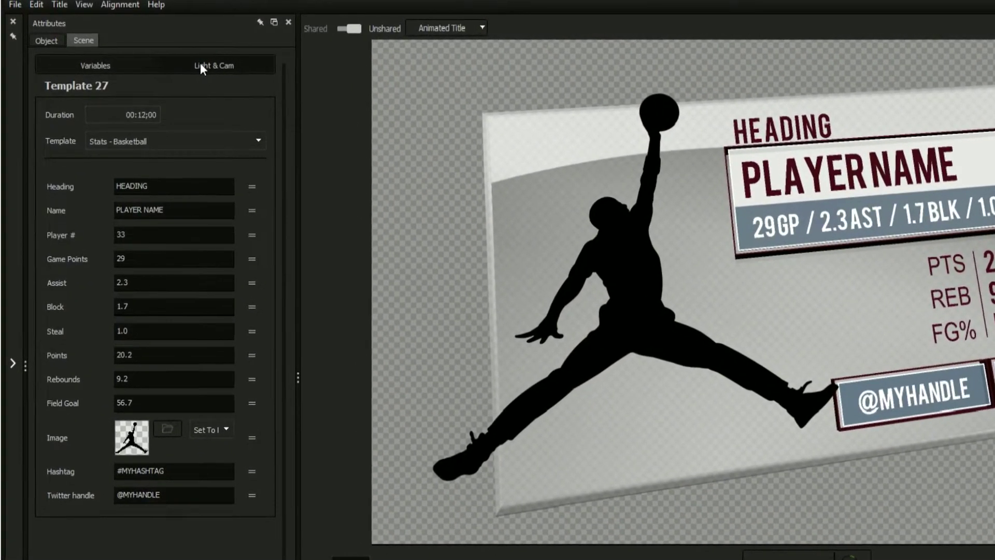
Step: Show the Light & Cam settings for the basketball stats title
left_click(185, 59)
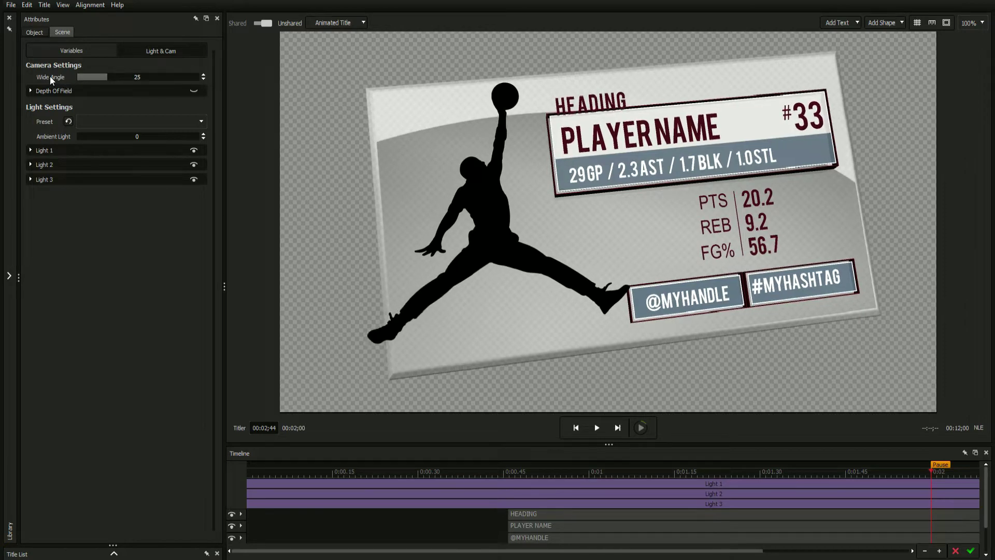
left_click_drag(50, 78, 158, 78)
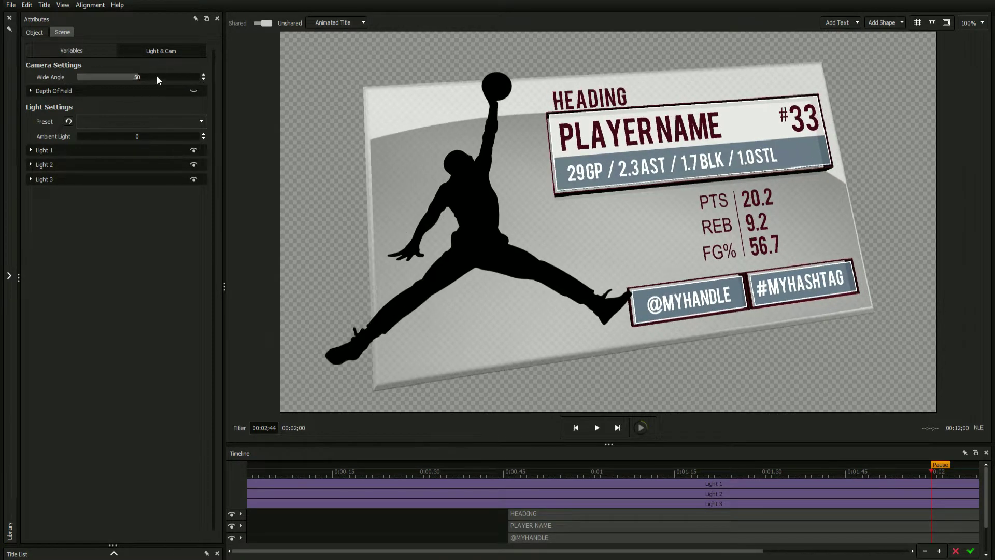
Step: Enable depth of field with focus distance 123.9, aperture 58.8 and blur level 3.2
left_click(194, 91)
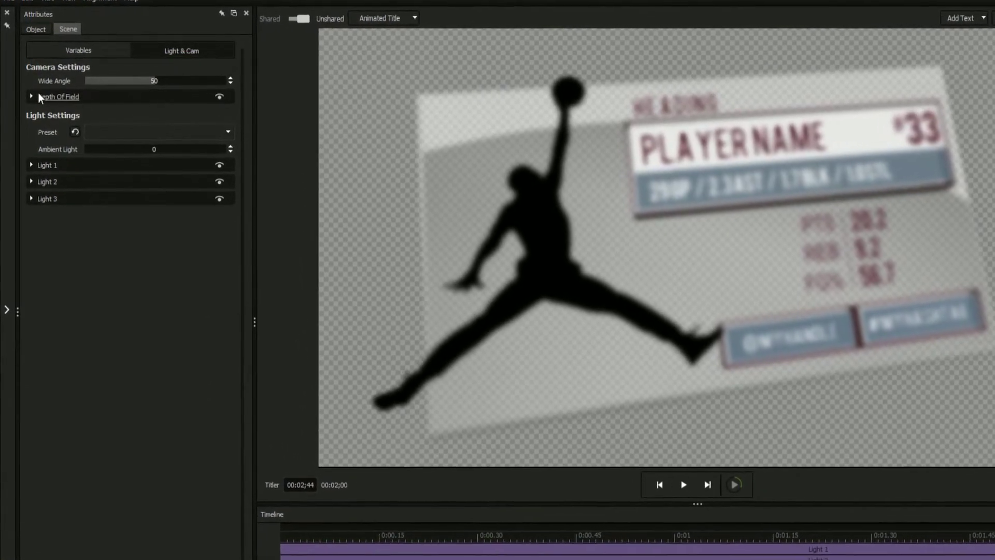
left_click(32, 97)
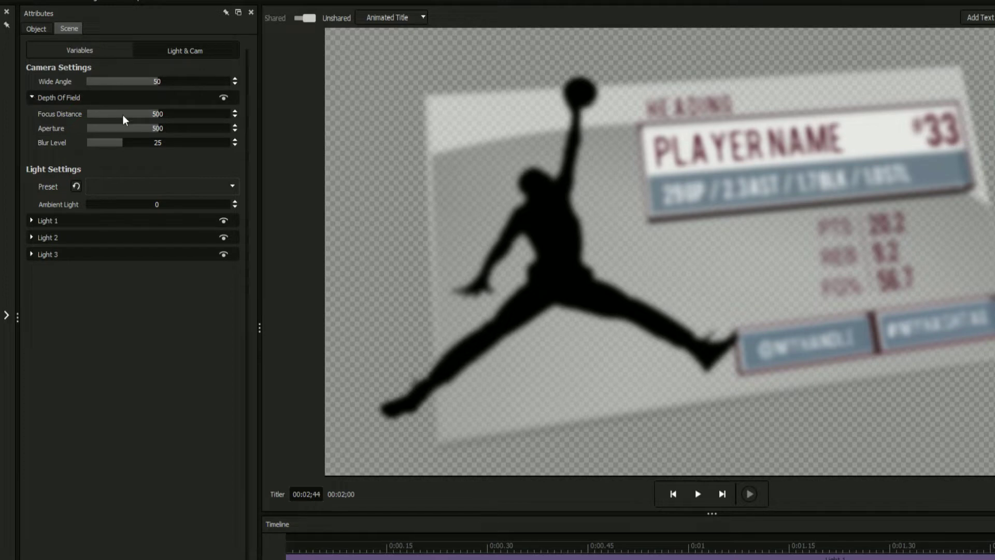
left_click_drag(157, 114, 104, 107)
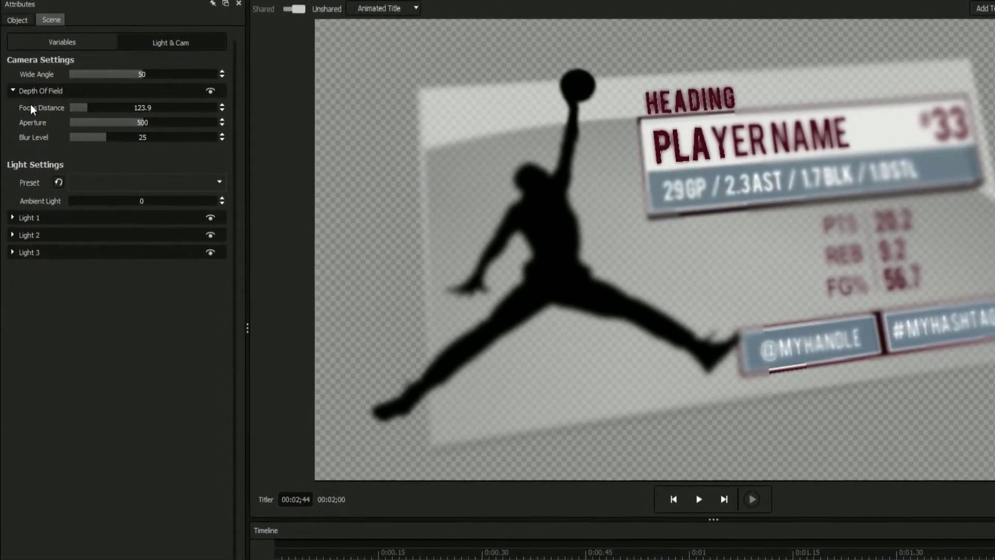
left_click_drag(148, 125, 313, 121)
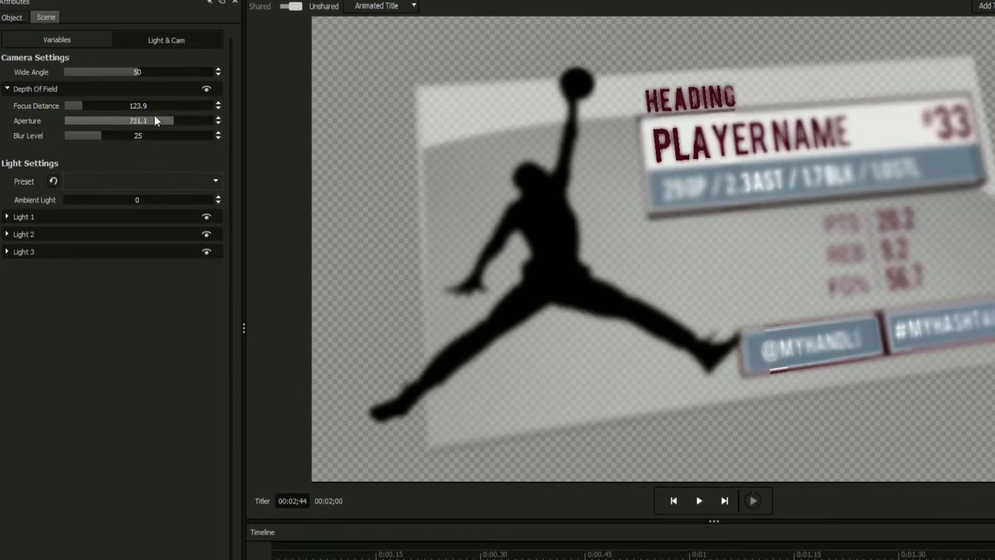
left_click_drag(157, 121, 27, 119)
left_click_drag(140, 138, 79, 141)
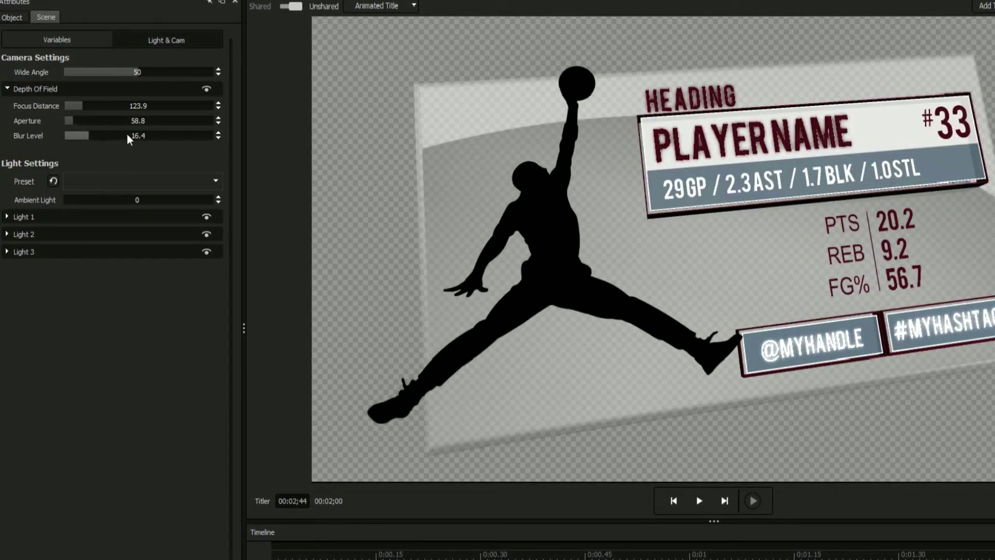
left_click_drag(309, 143, 406, 148)
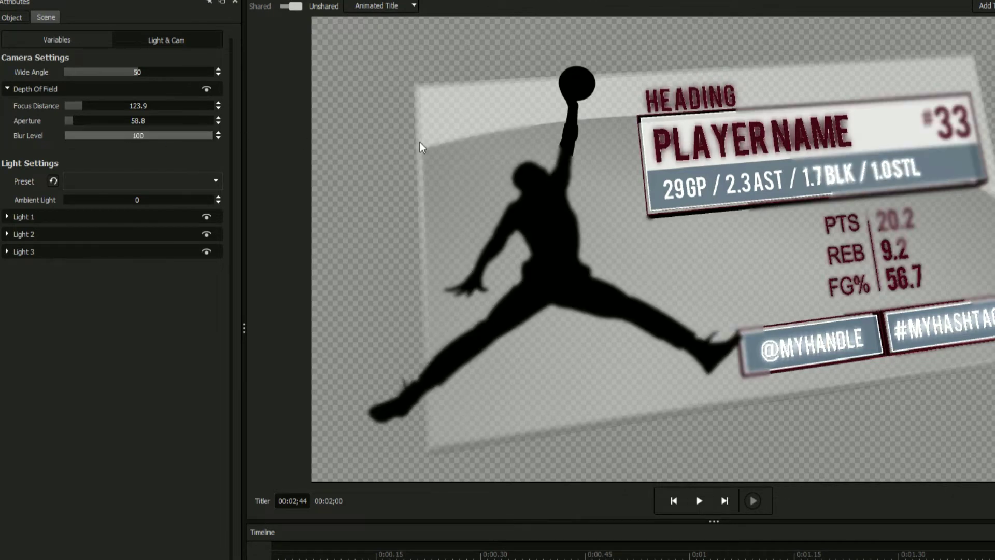
left_click_drag(334, 147, 138, 136)
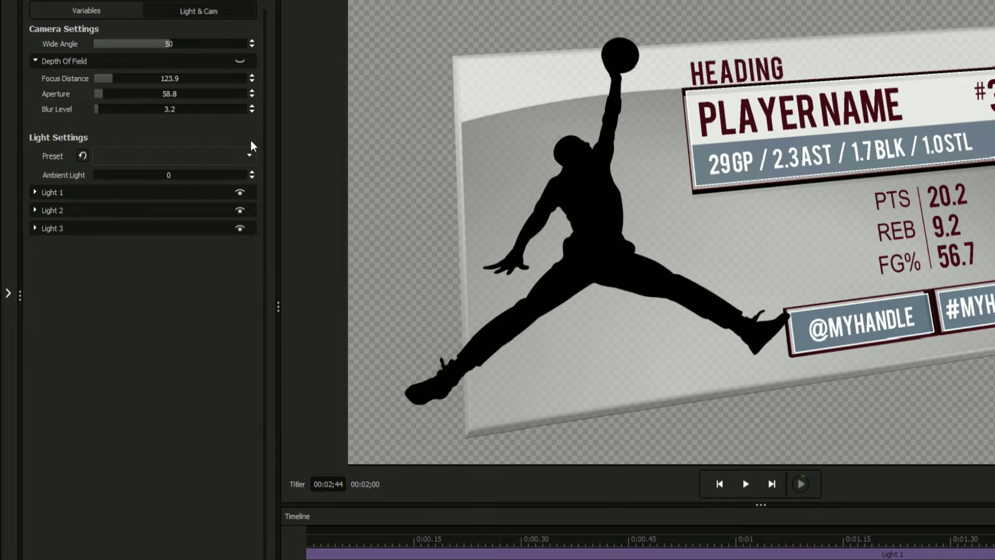
Step: Try the Back Sweep and Highlight lighting presets, then settle on Hollywood Premiere
left_click(251, 156)
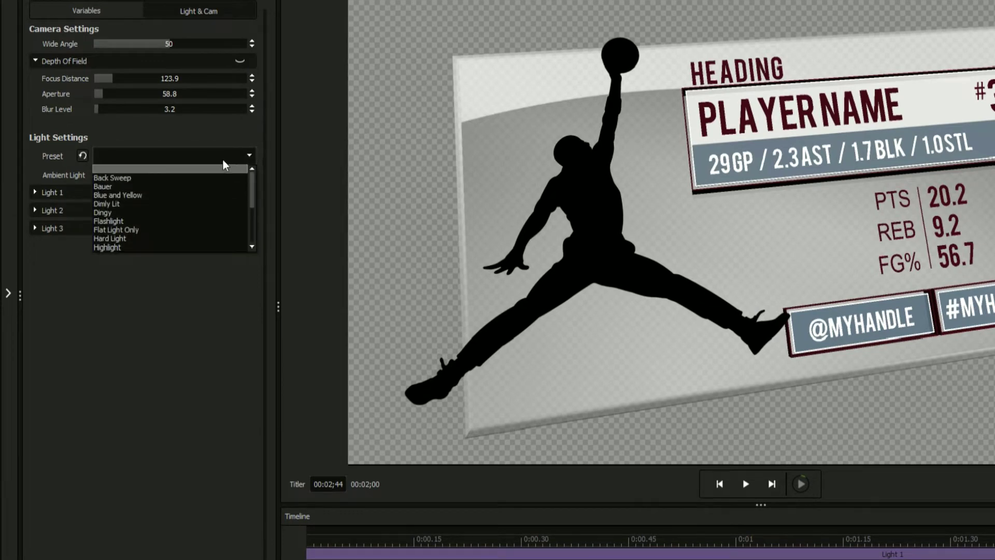
left_click(171, 179)
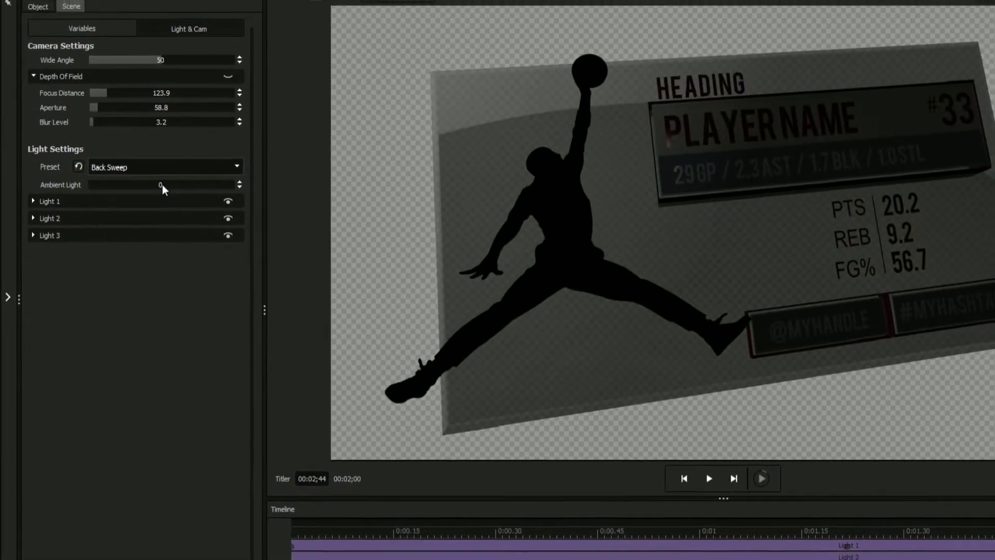
left_click(225, 176)
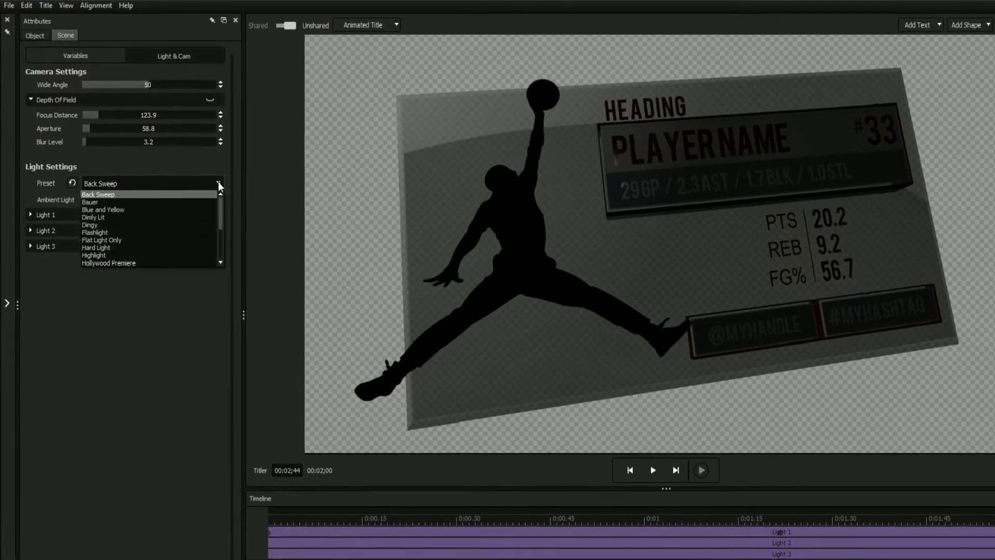
left_click(141, 255)
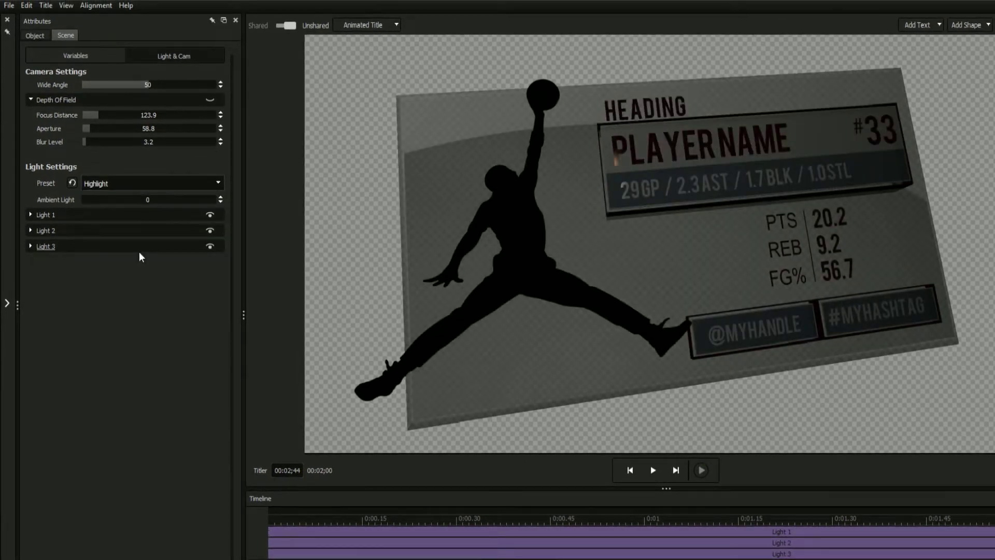
left_click(217, 185)
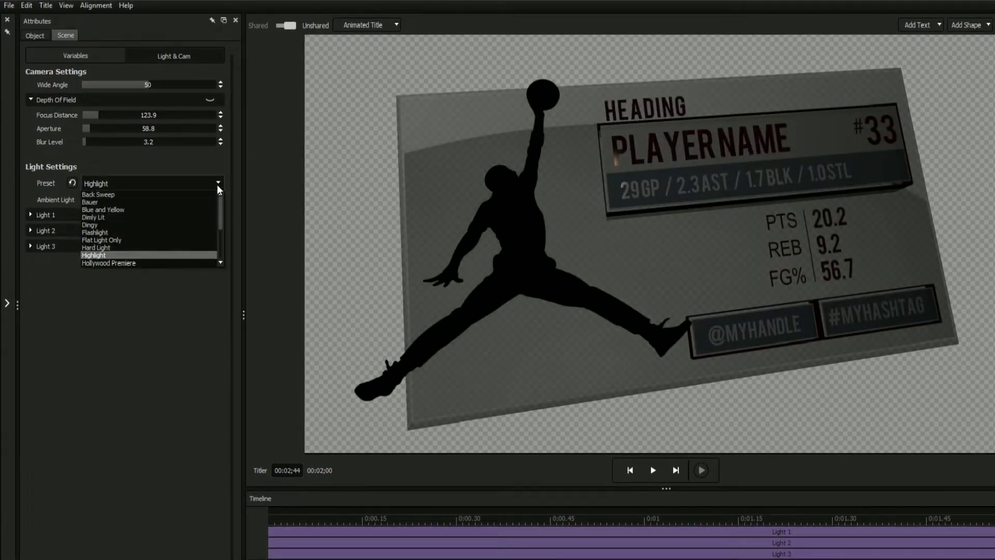
left_click(135, 262)
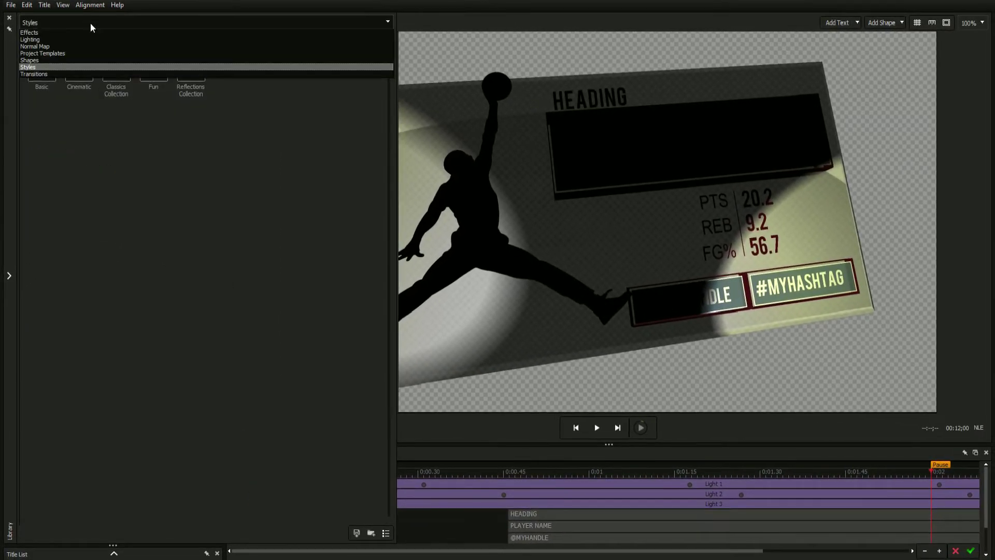
Step: Preview the Lighting styles in the preset library, then close it without applying one
left_click(74, 40)
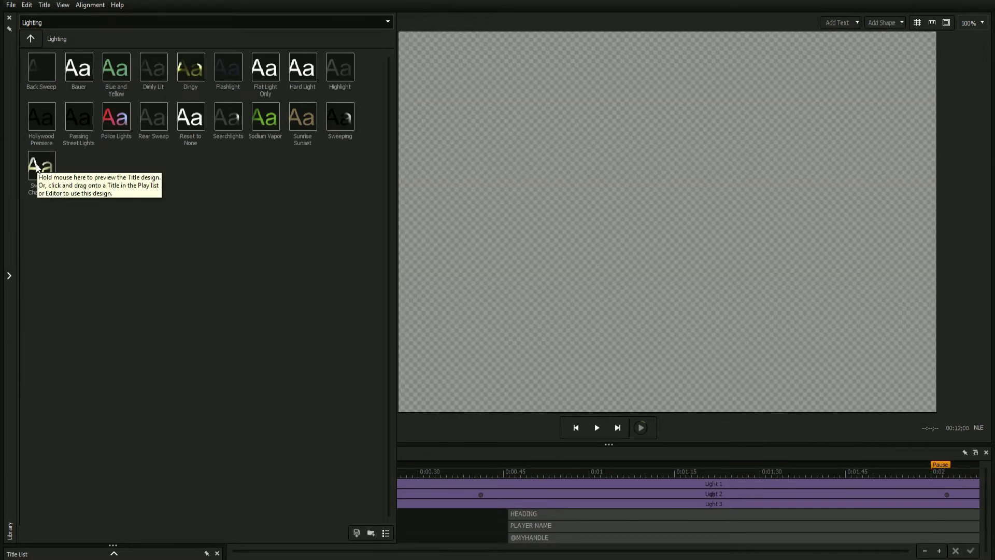
mouse_move(36, 167)
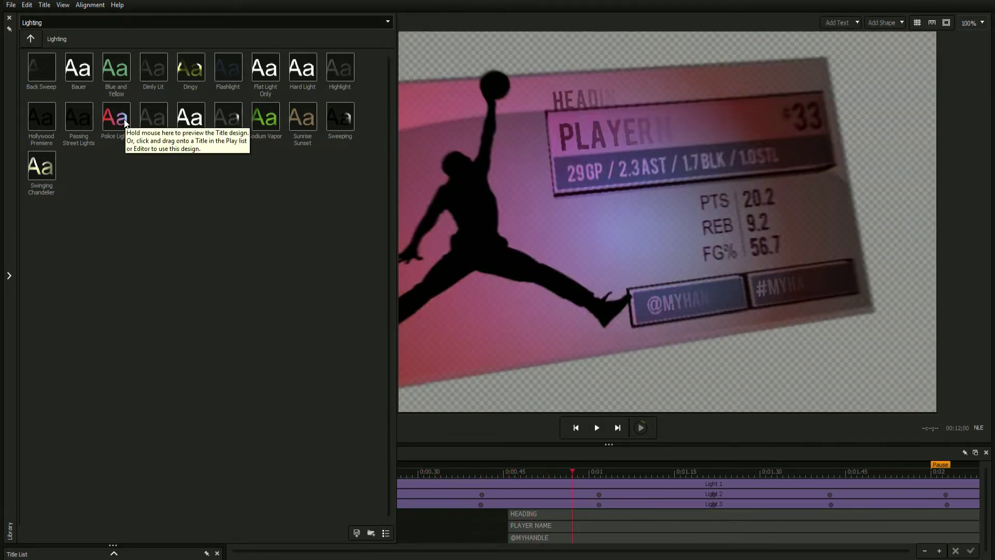
key("Escape")
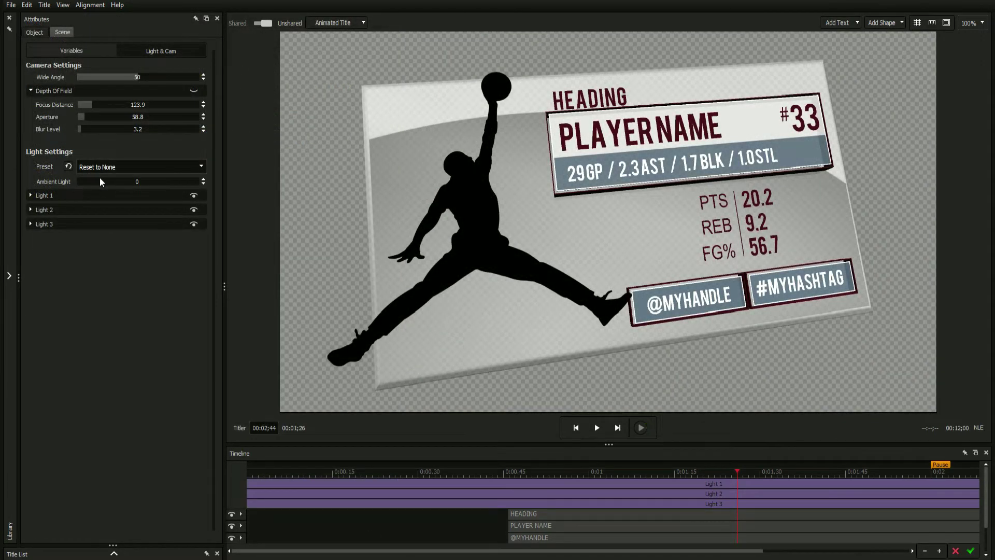
Step: Raise the Ambient Light slider to brighten the whole title
left_click_drag(113, 184, 142, 181)
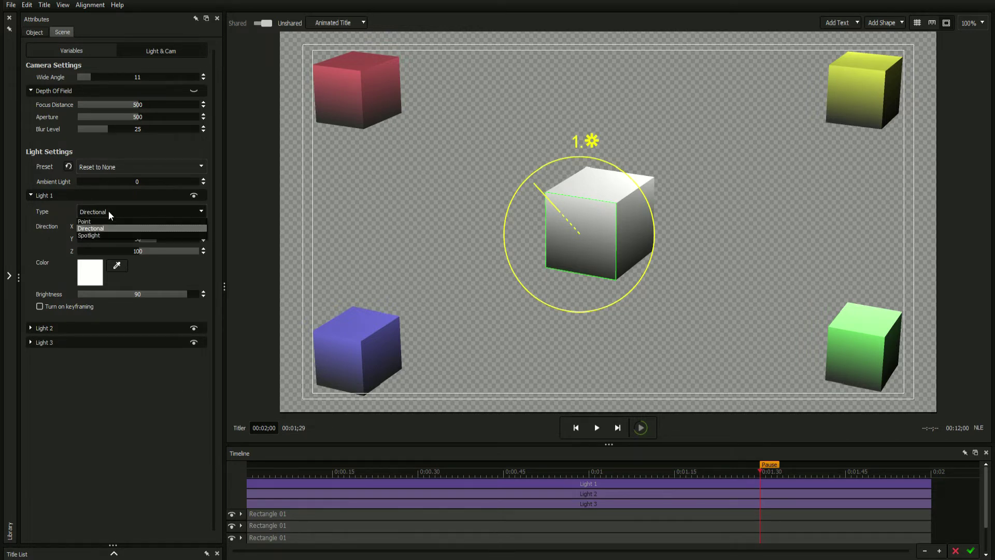
Step: Try Light 1 as a point light, then a directional light, moving each around the centre cube
left_click(106, 222)
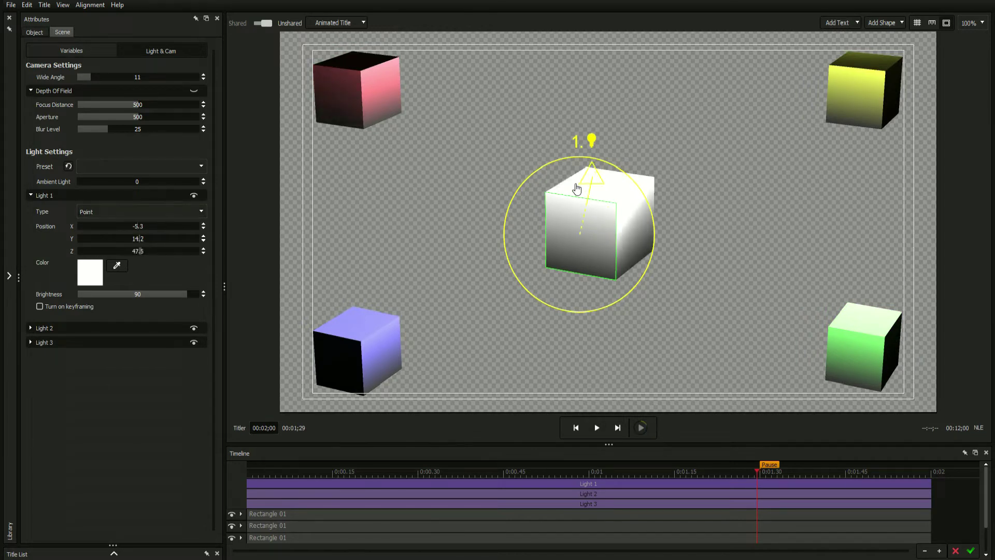
left_click_drag(577, 189, 513, 239)
left_click(114, 213)
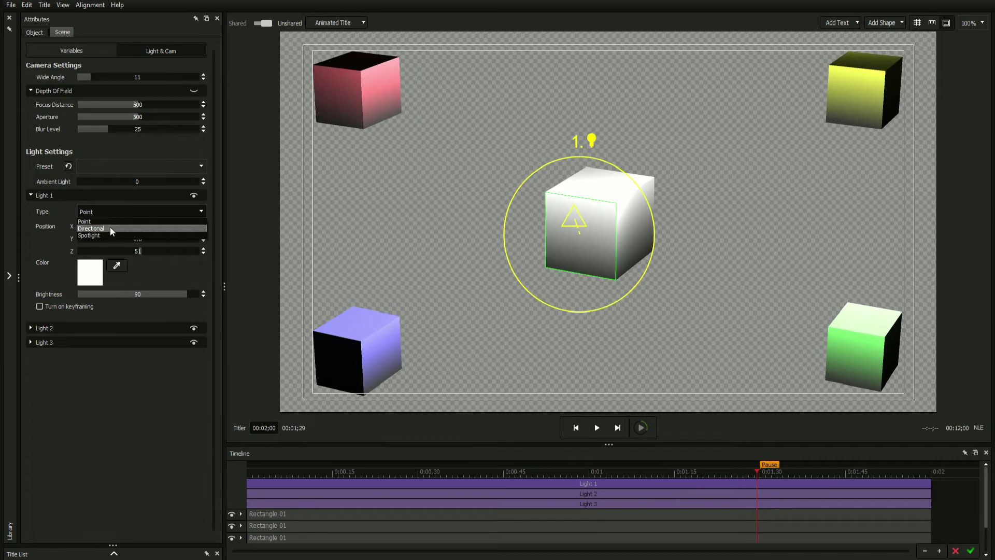
left_click(110, 228)
mouse_move(536, 193)
left_mouse_down()
mouse_move(605, 237)
mouse_move(571, 224)
mouse_move(524, 228)
mouse_move(524, 217)
mouse_move(578, 188)
mouse_move(529, 223)
left_mouse_up()
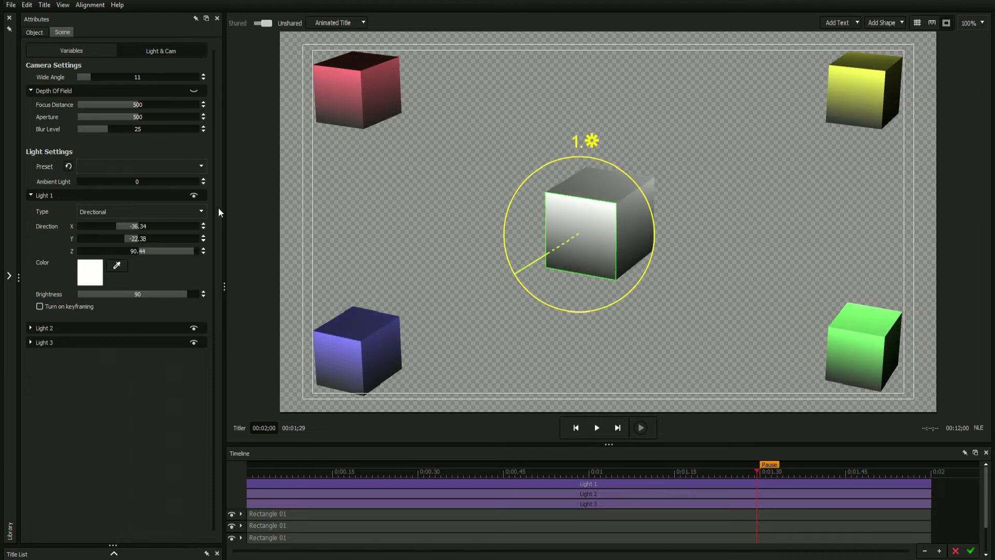
Step: Switch Light 1 to a spotlight and position it at the centre cube's upper right
left_click(139, 212)
left_click(121, 238)
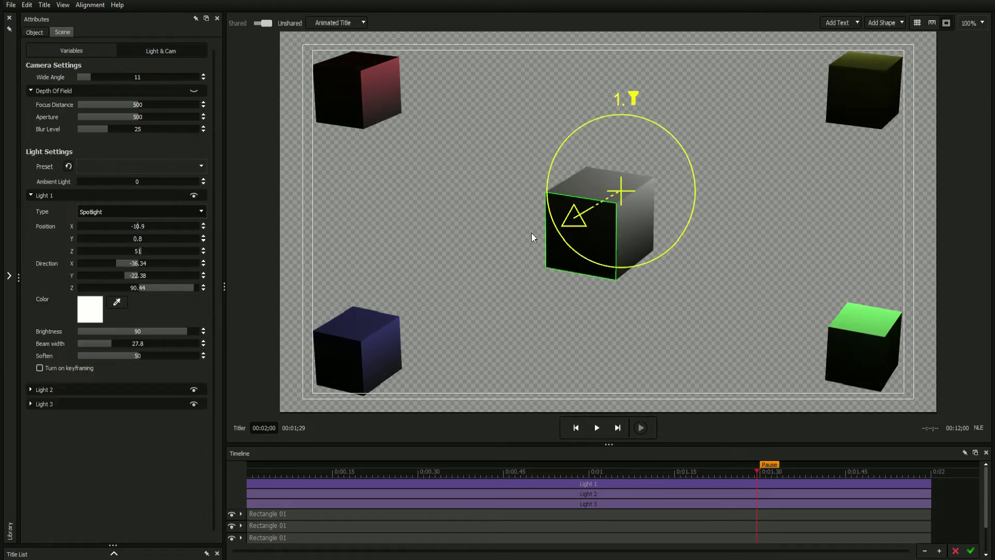
left_click_drag(571, 223, 715, 138)
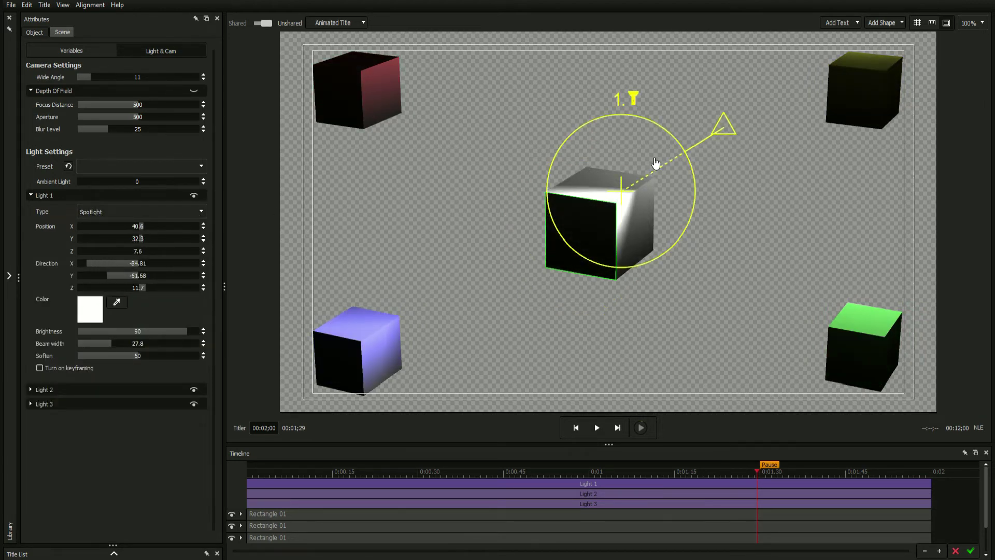
left_click_drag(648, 170, 649, 150)
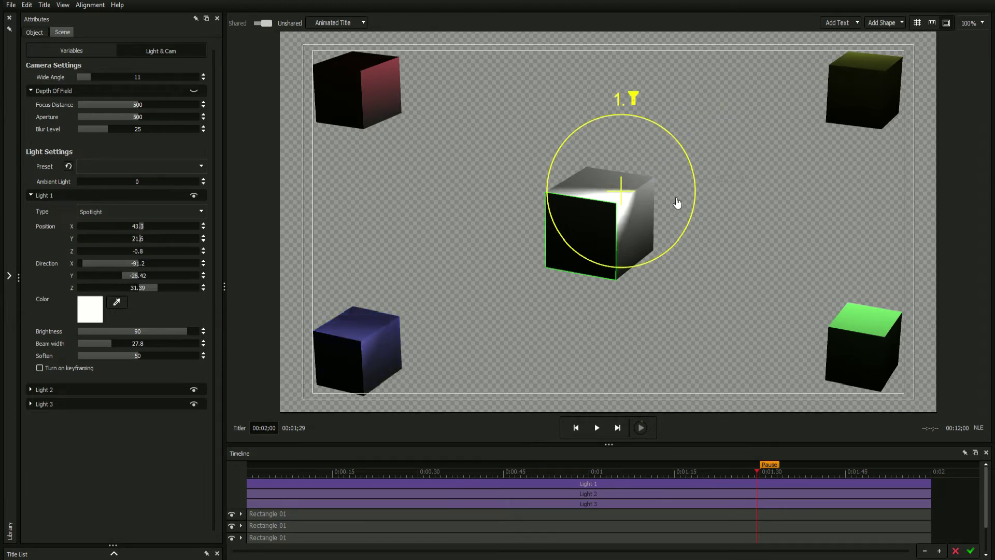
mouse_move(153, 226)
left_mouse_down()
mouse_move(164, 226)
mouse_move(173, 205)
mouse_move(167, 228)
mouse_move(188, 241)
mouse_move(232, 225)
mouse_move(207, 244)
left_mouse_up()
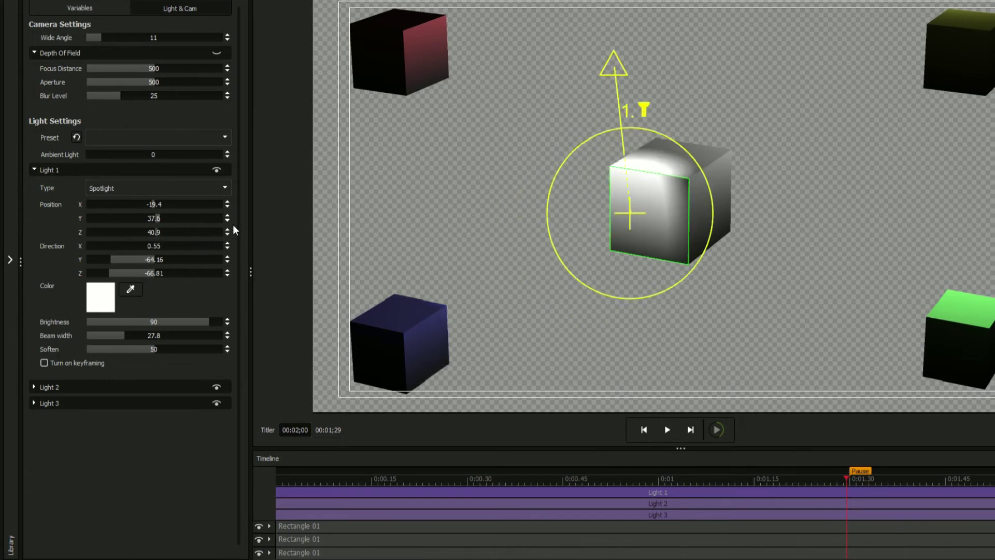
Step: Make Light 1 red with brightness 41.1, beam width 38.9, soften 60.1, and keyframing on
left_click(100, 297)
left_click(187, 250)
left_click_drag(154, 322, 114, 331)
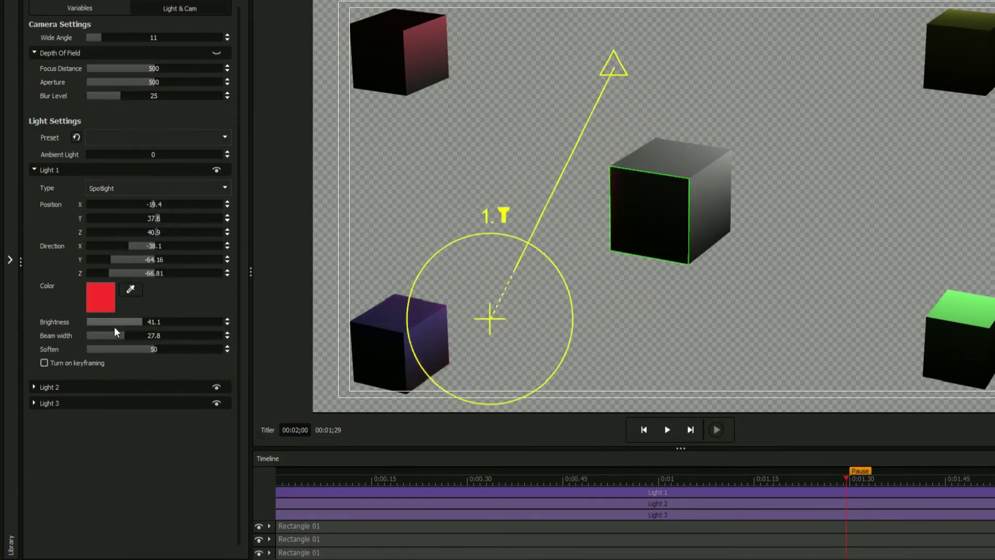
left_click_drag(405, 311, 383, 313)
left_click_drag(132, 349, 144, 350)
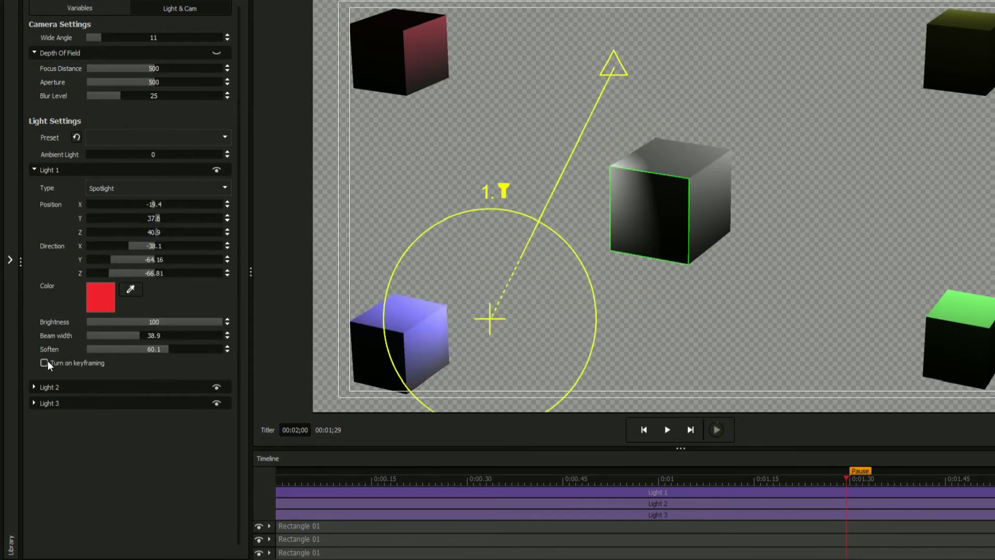
left_click(44, 363)
Step: Expand Light 3 and swing it around the centre cube to light its front face
left_click(339, 479)
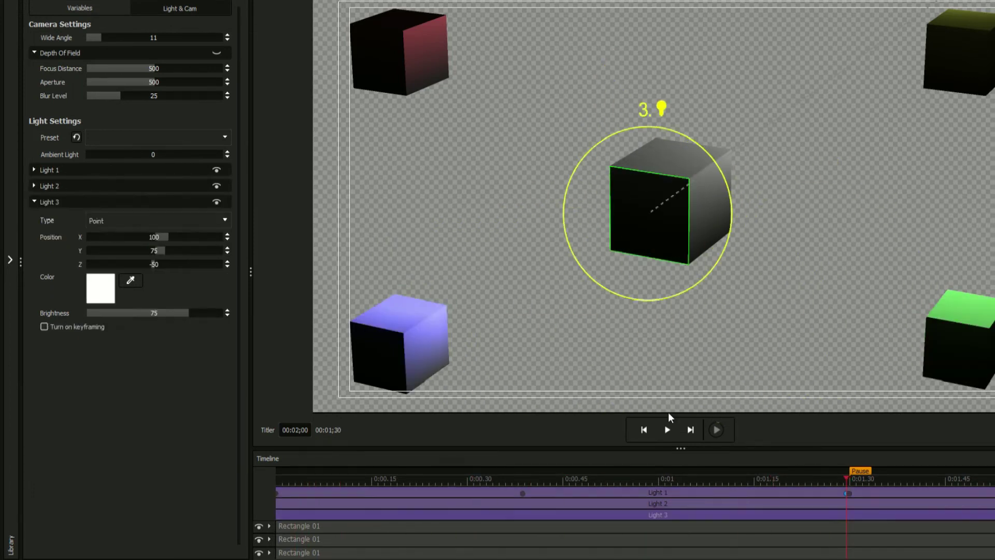
left_click_drag(637, 233, 559, 235)
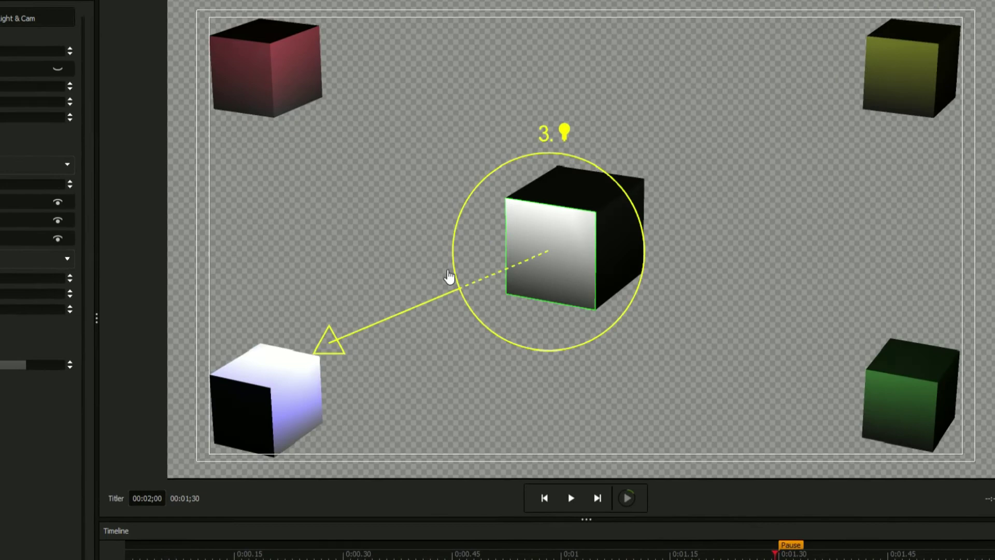
left_click_drag(449, 277, 634, 141)
left_click_drag(578, 157, 707, 0)
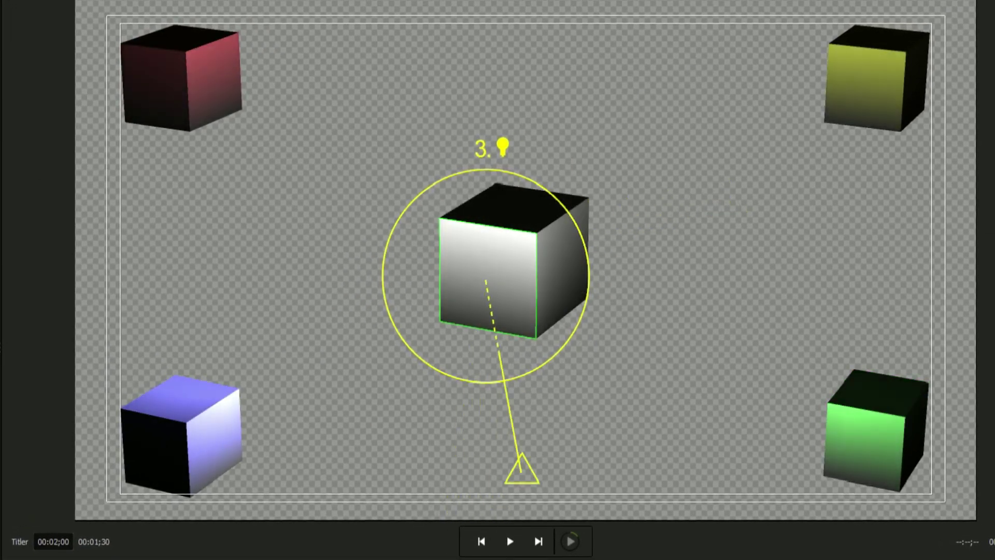